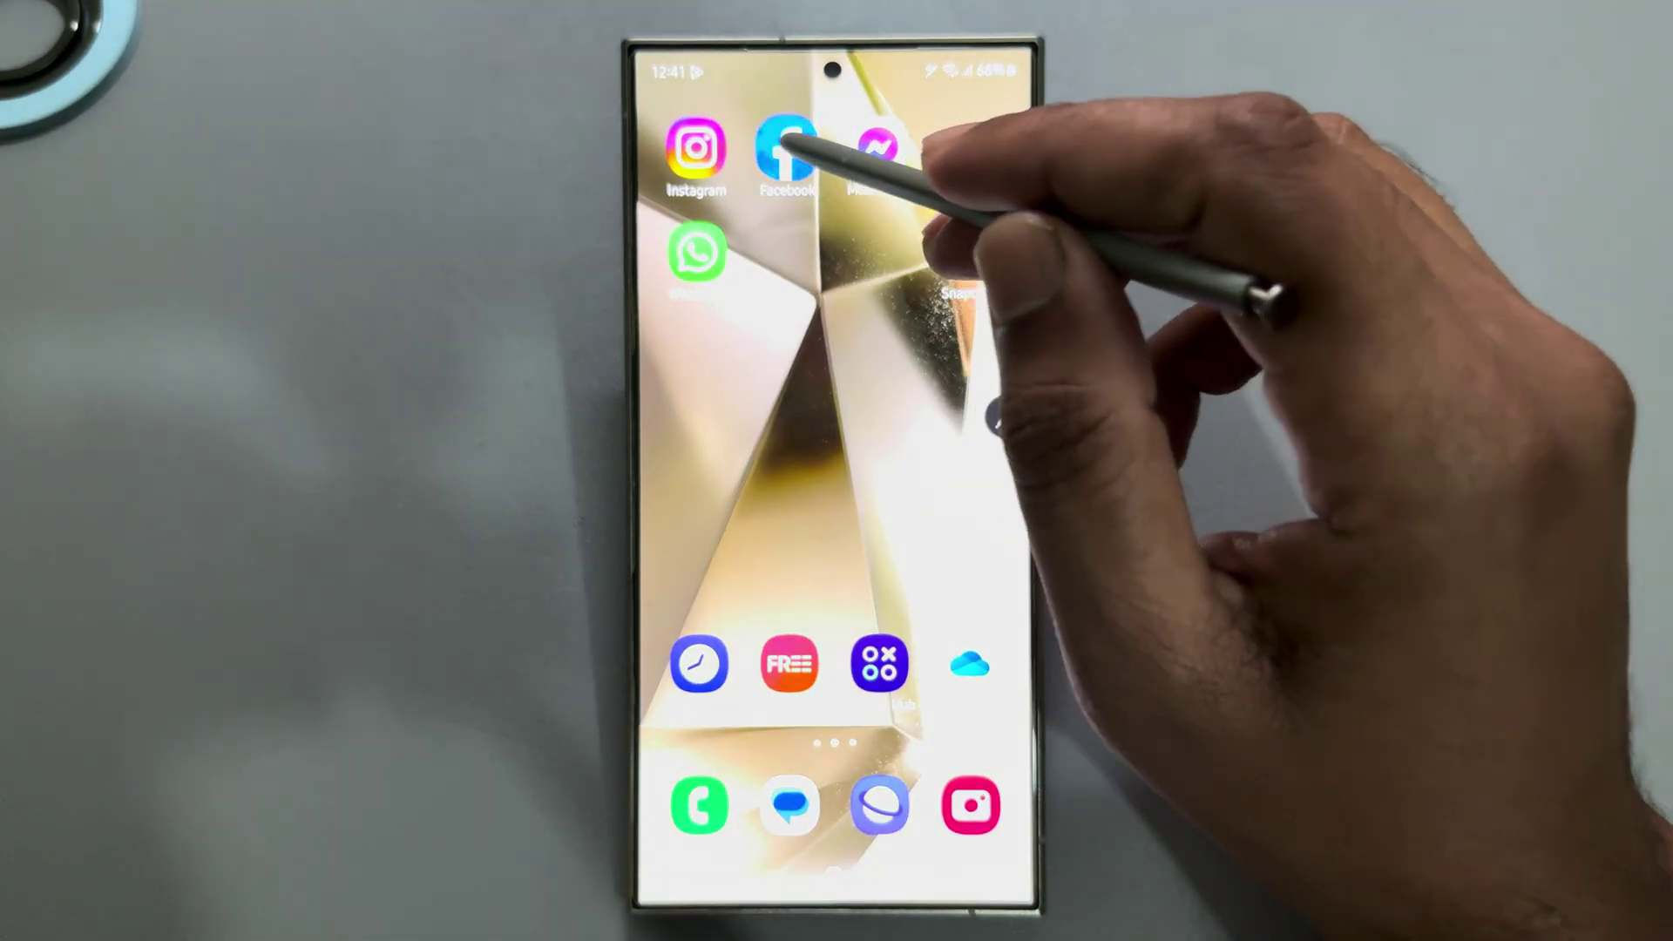
scroll(1009, 635, down, 3)
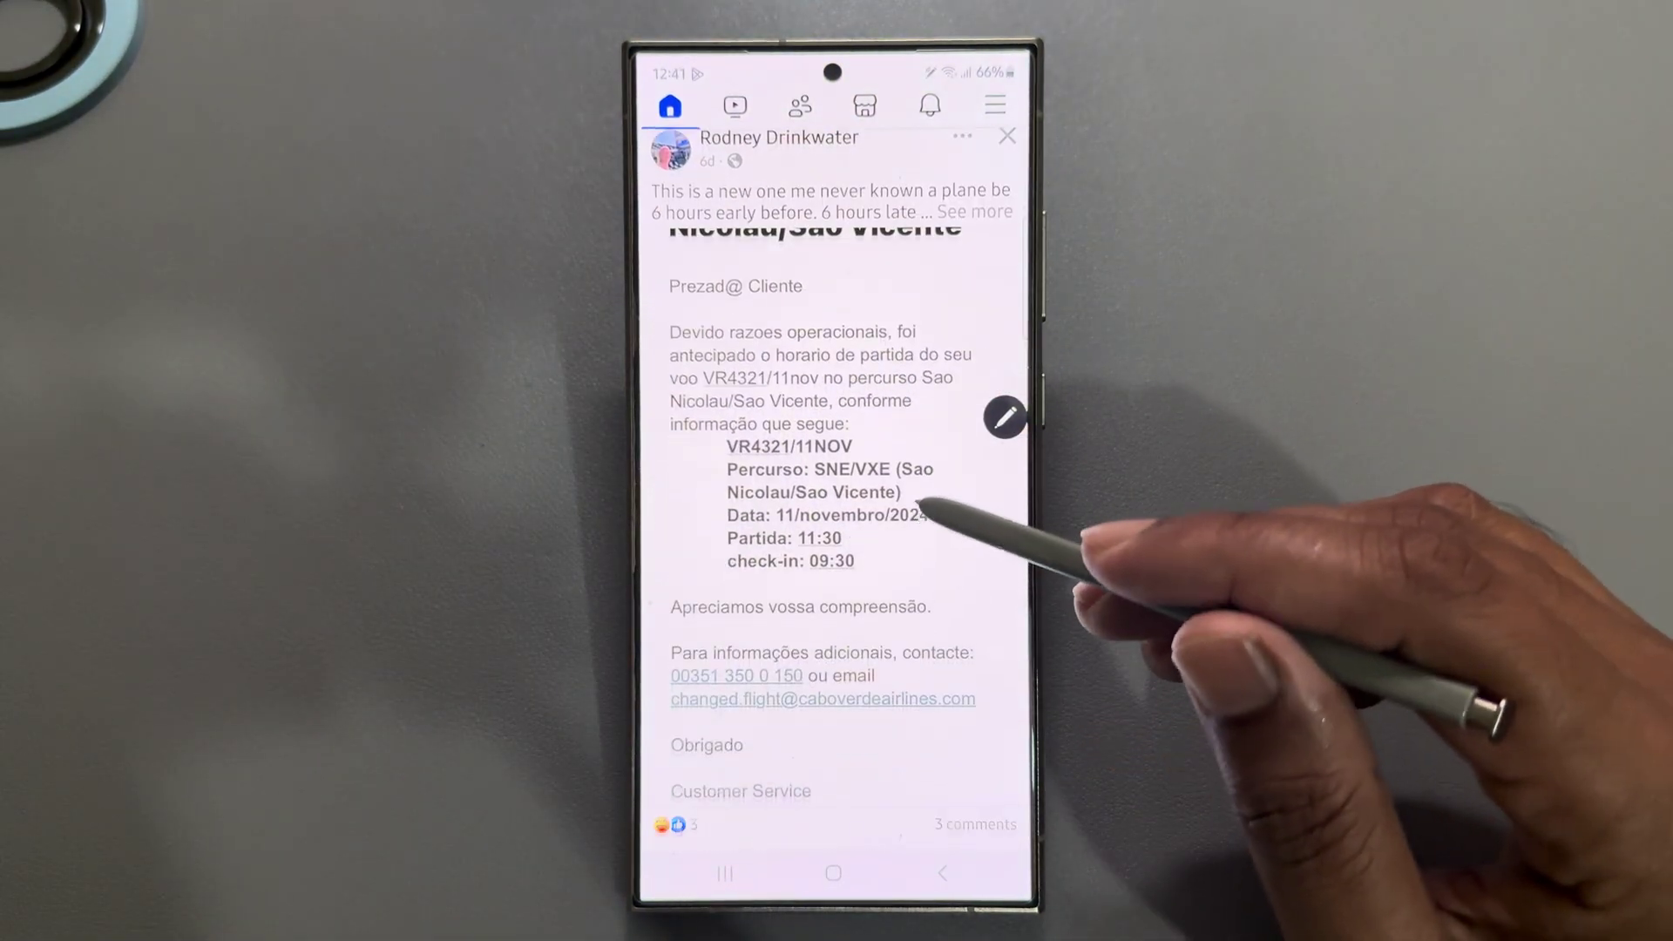
scroll(837, 588, up, 3)
- Open your own profile from the Facebook Menu and bring up its '...' settings list
click(995, 149)
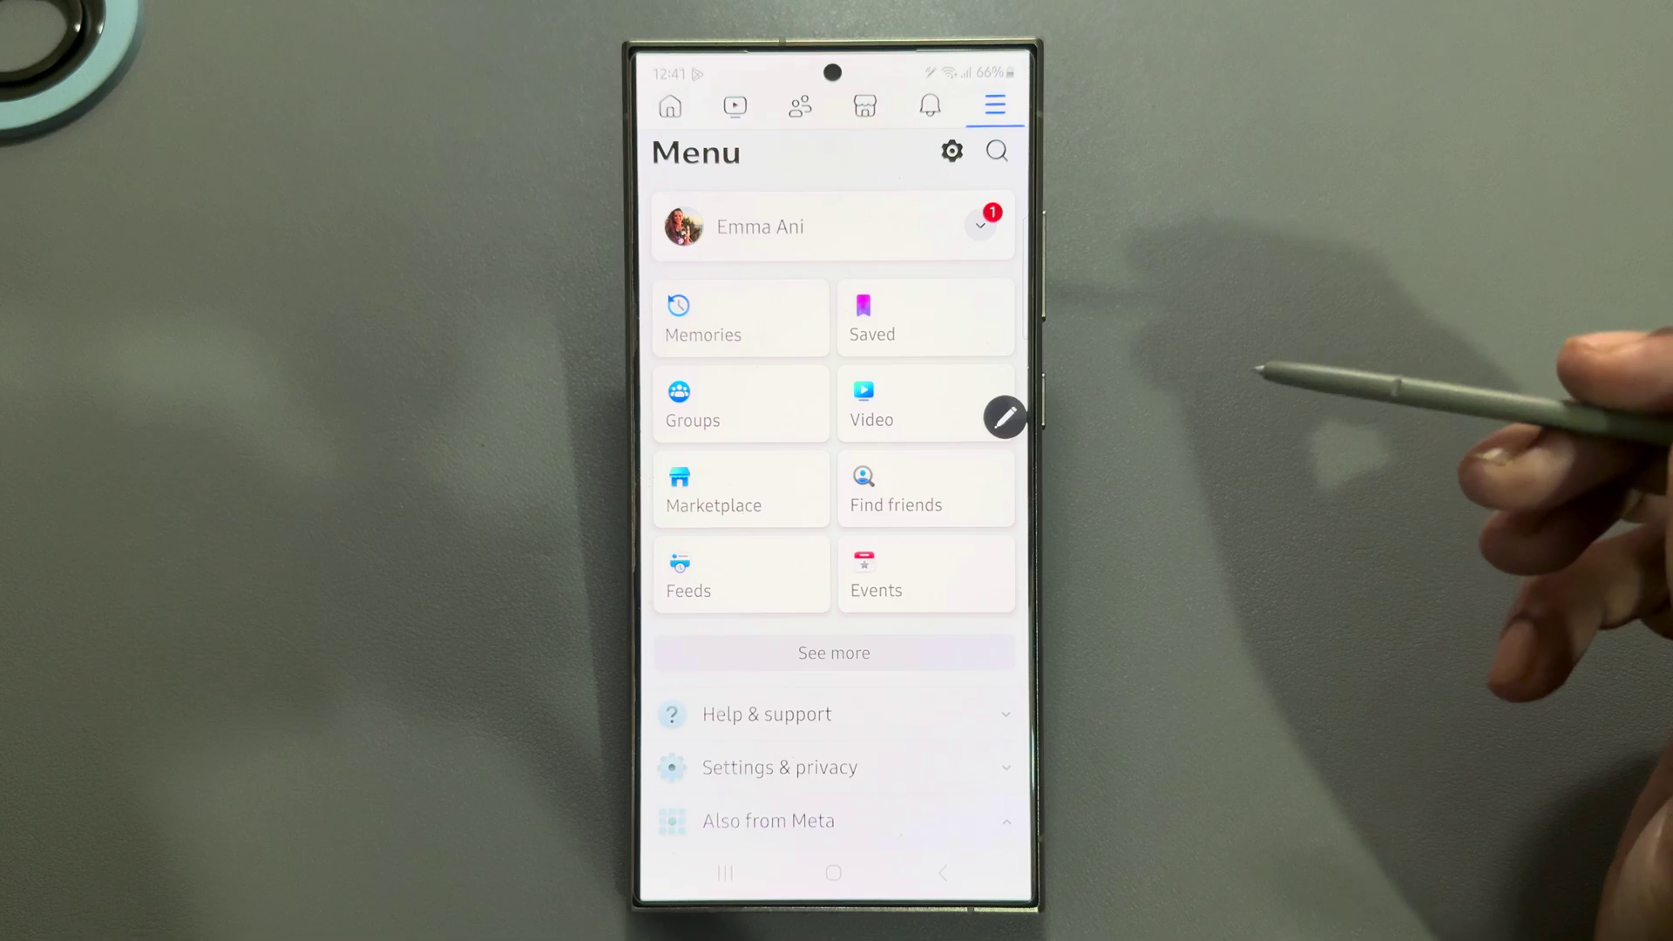
click(941, 226)
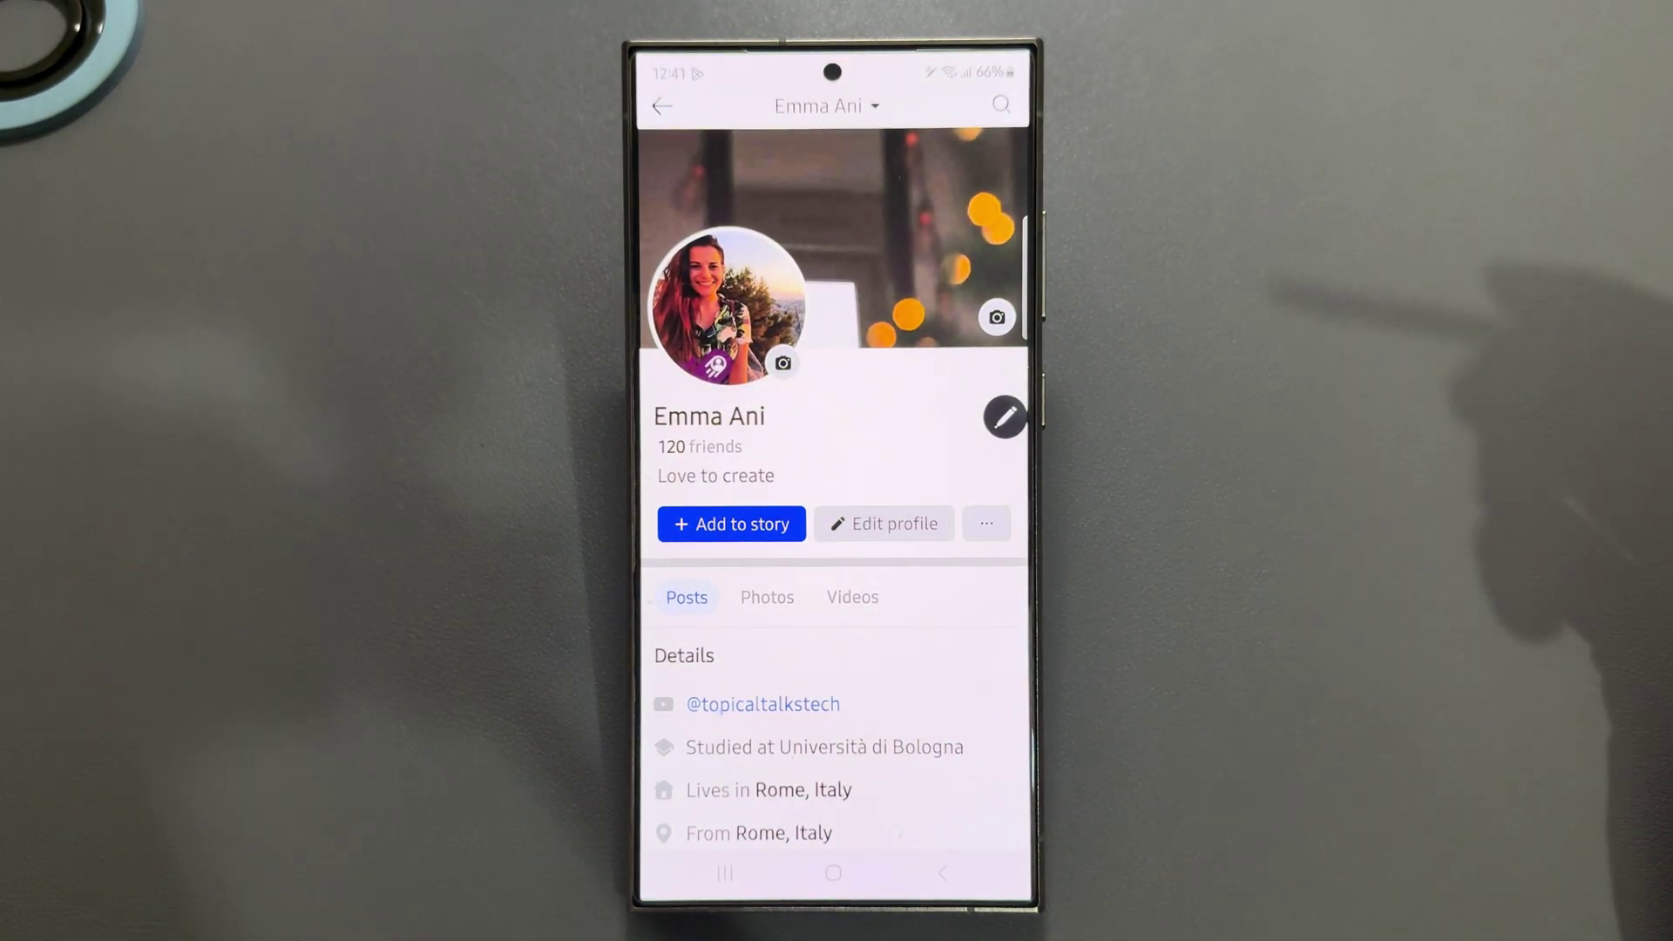
click(986, 523)
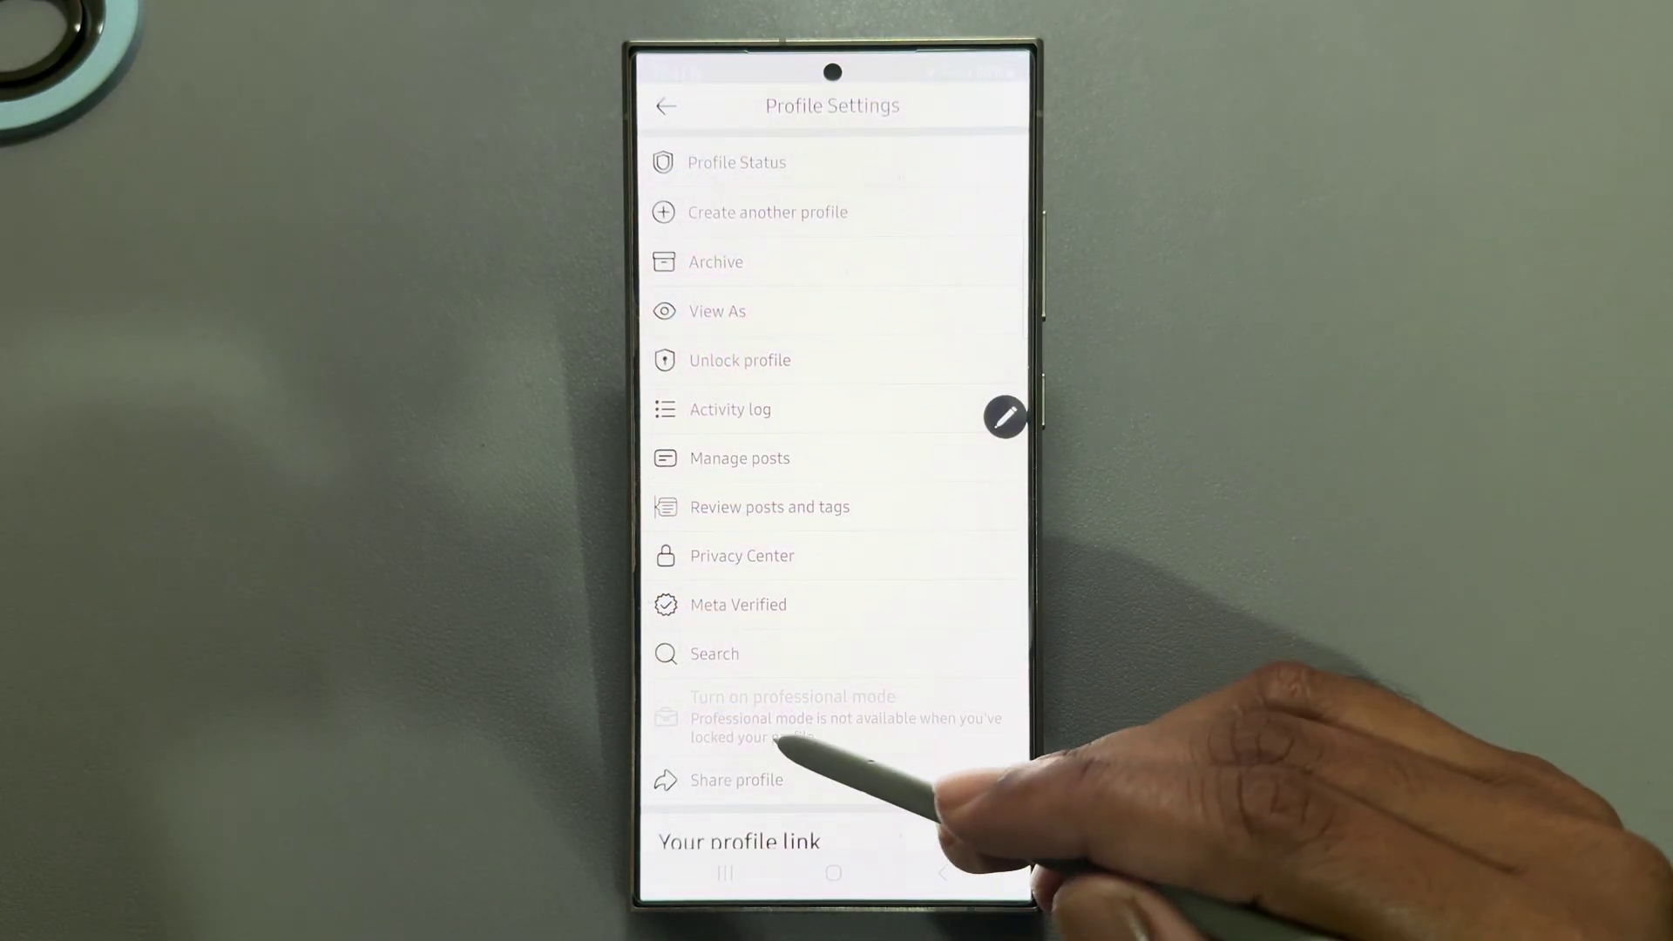
scroll(794, 699, down, 1)
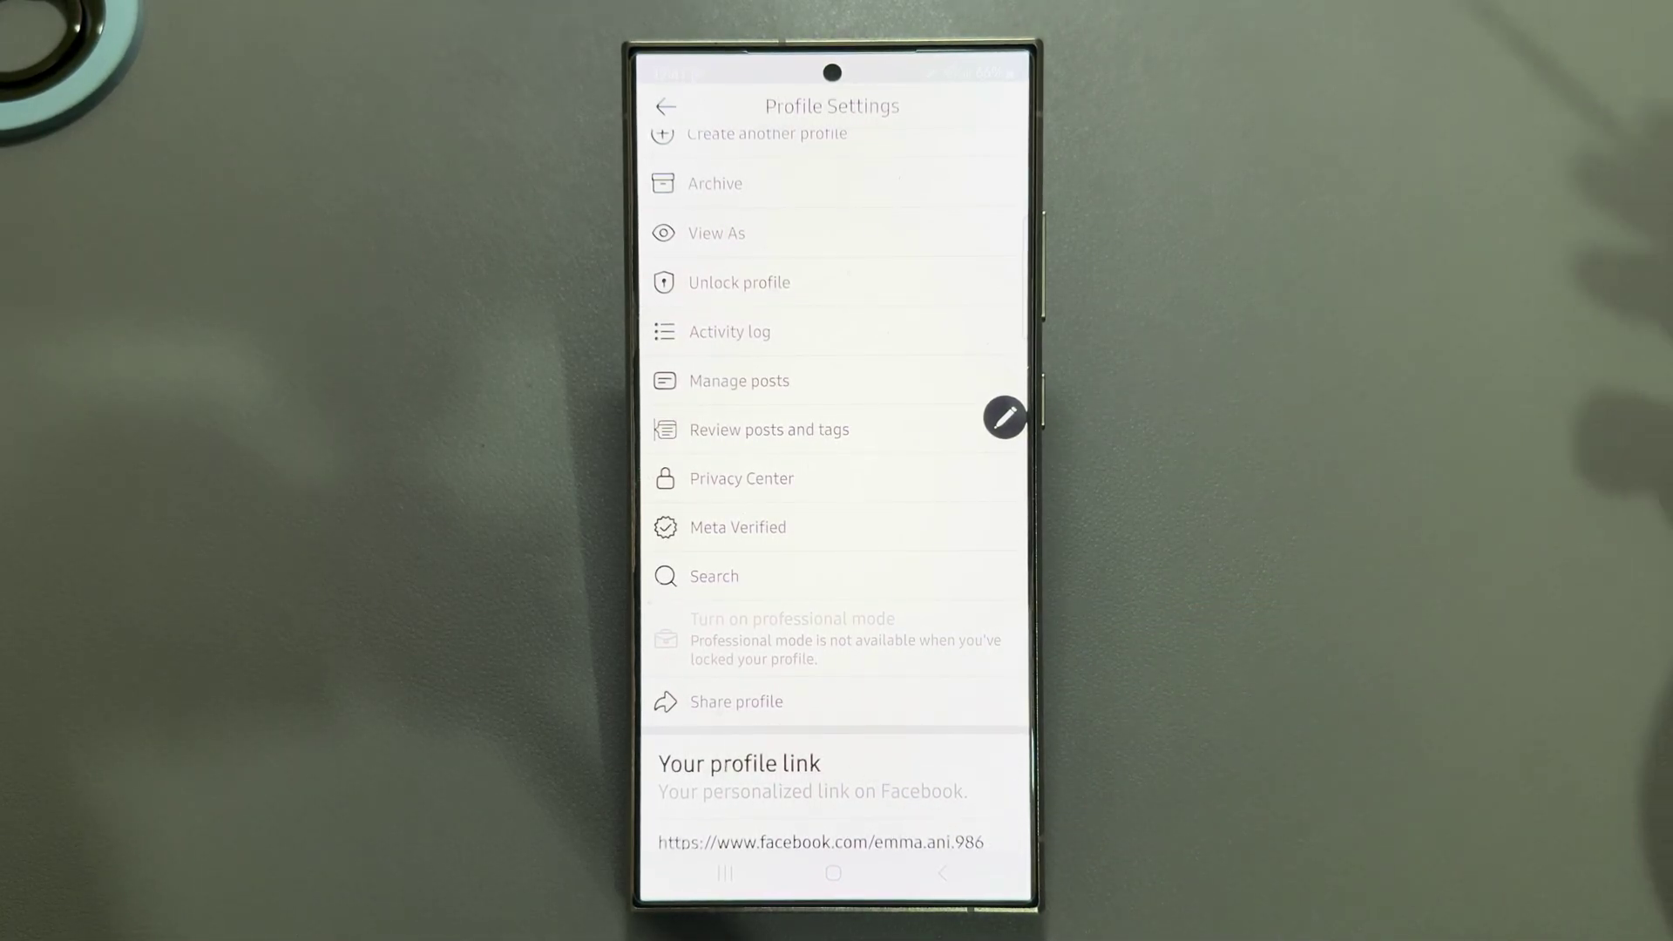
scroll(872, 576, up, 1)
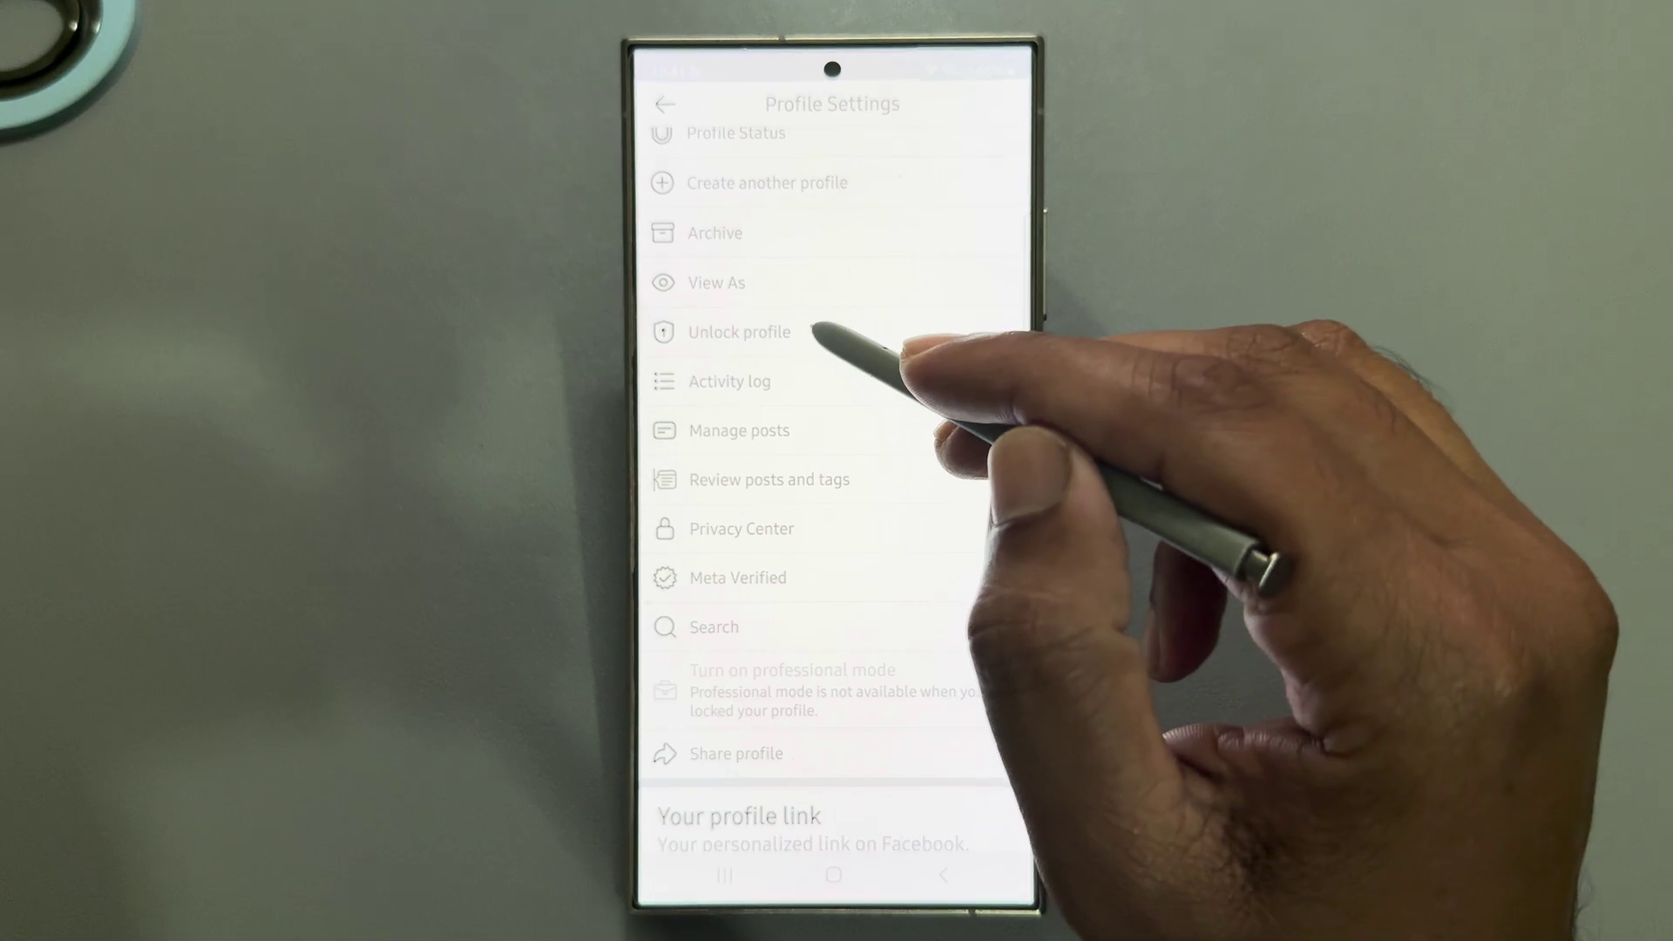
- Unlock the Facebook profile, confirm 'Unlock your profile', and dismiss the confirmation with OK
click(824, 332)
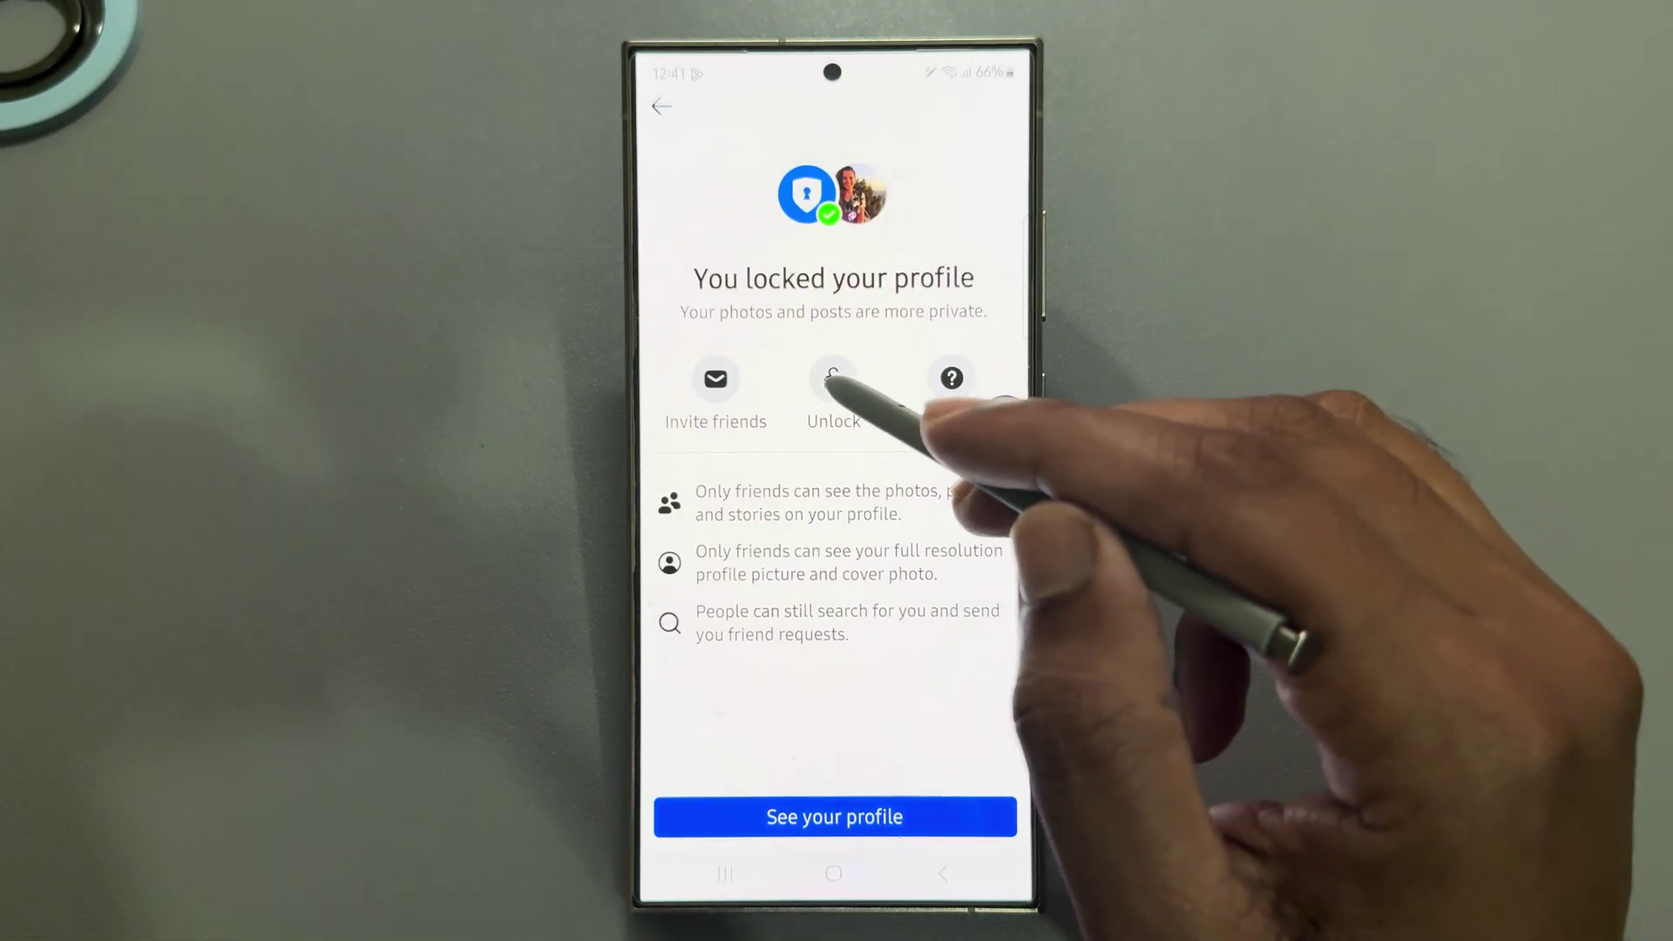
click(832, 382)
click(916, 816)
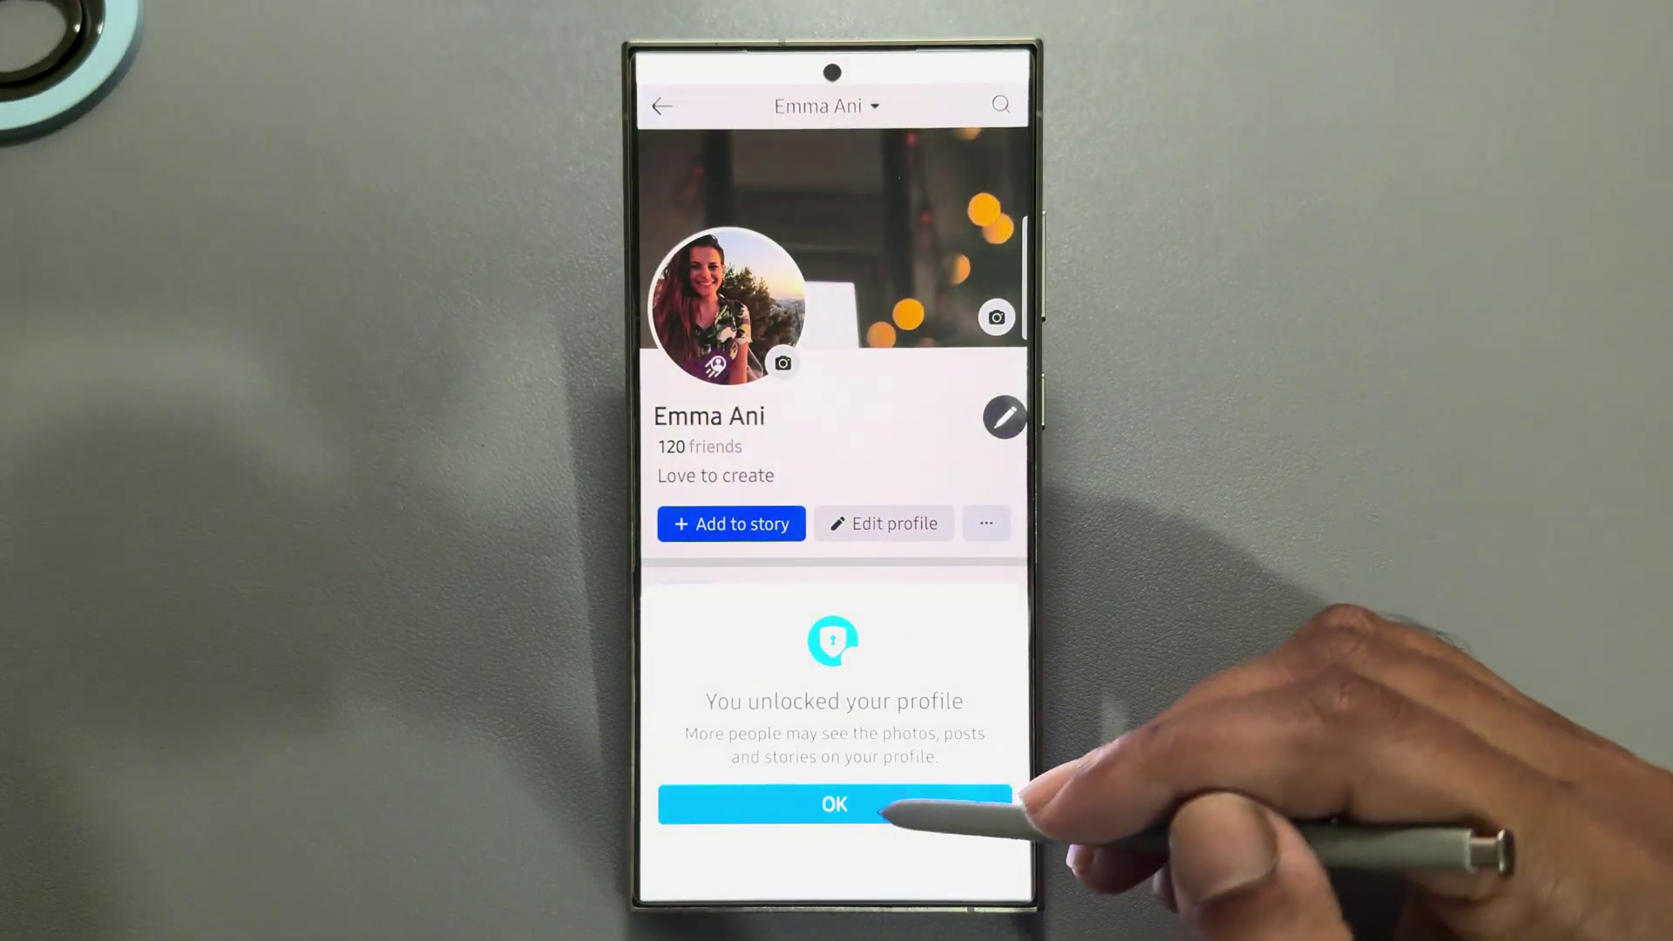
click(974, 804)
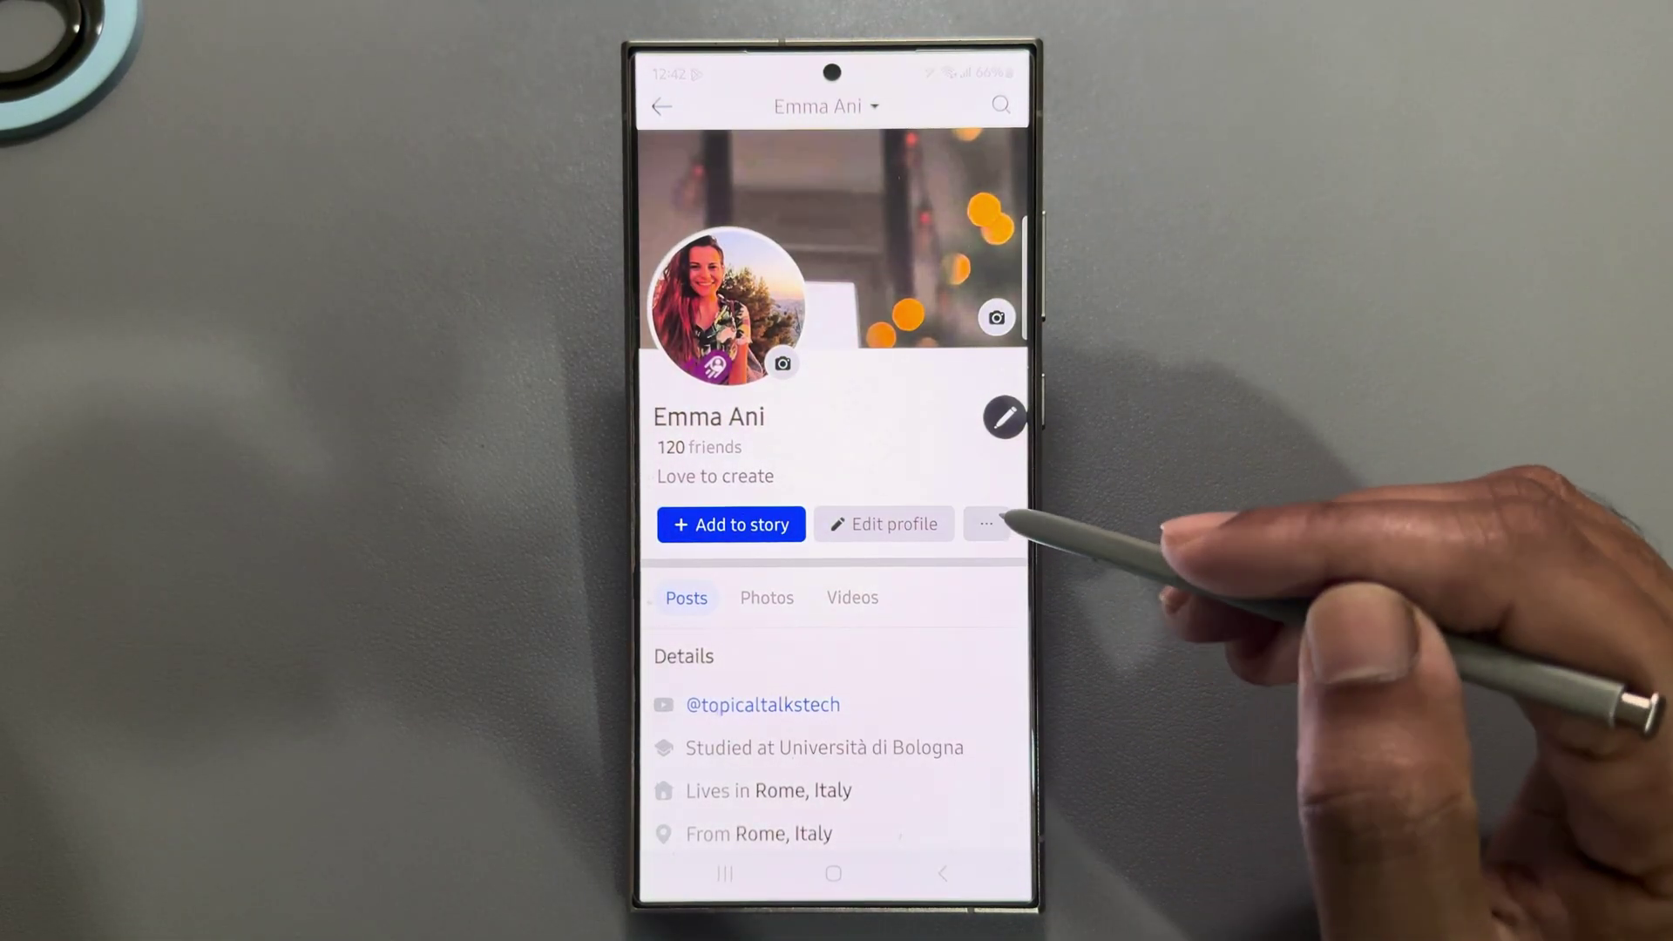
- Verify 'Turn on professional mode' appears in profile options, then open the Google folder from Home
click(987, 525)
scroll(915, 632, down, 2)
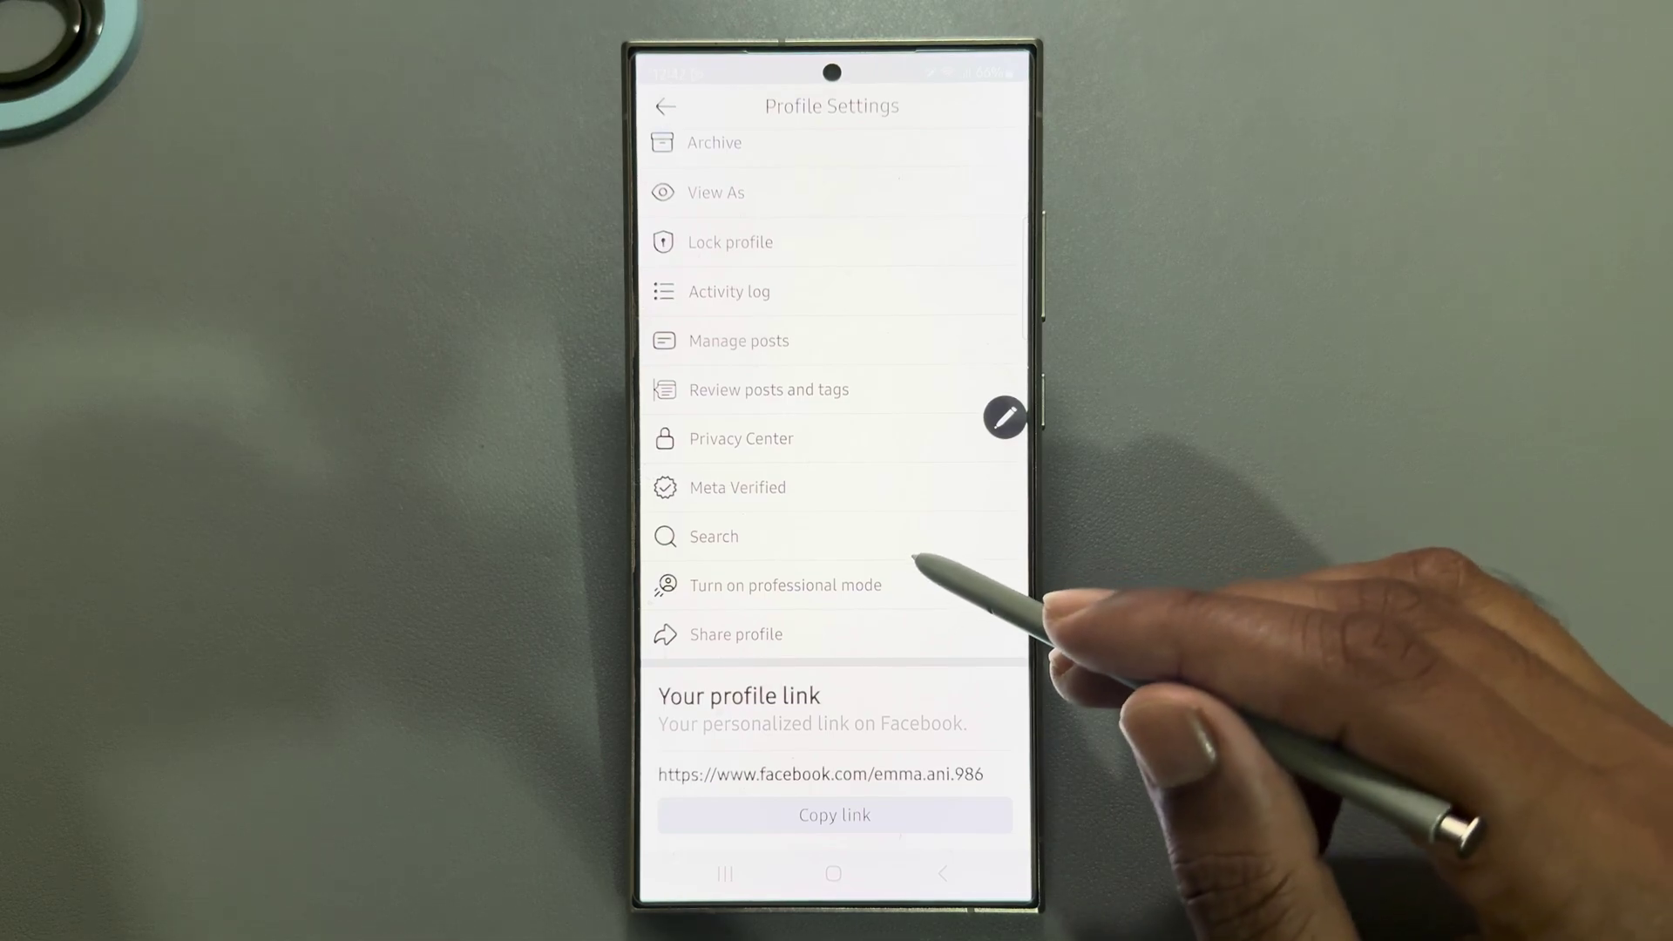
scroll(967, 589, up, 2)
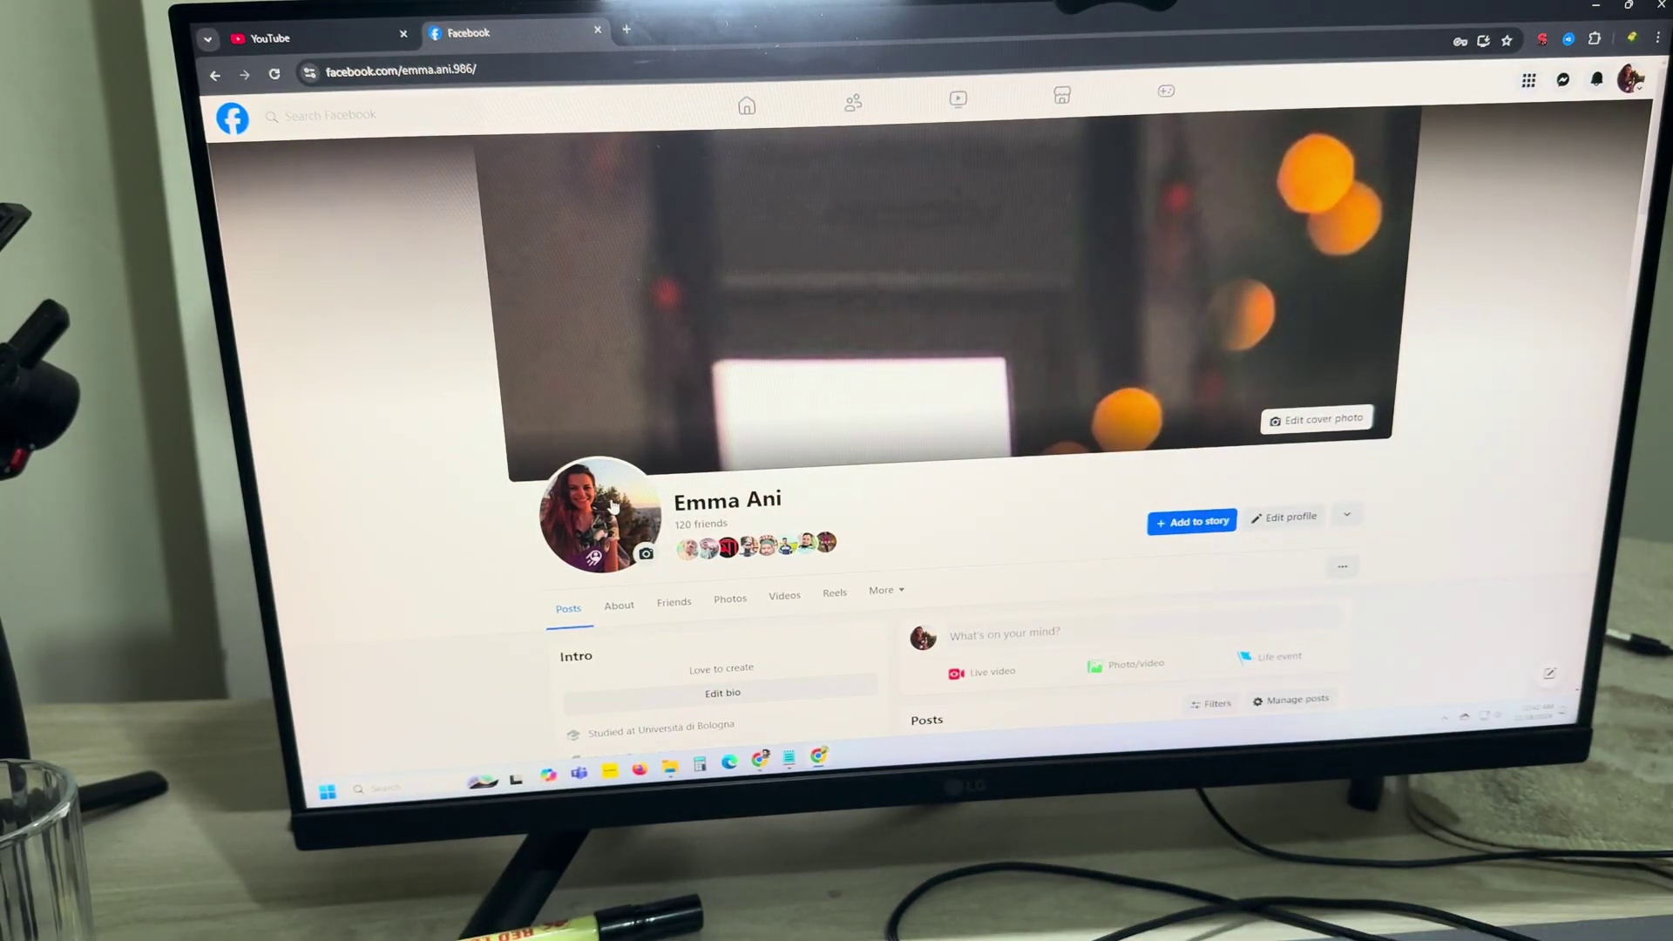
click(1343, 570)
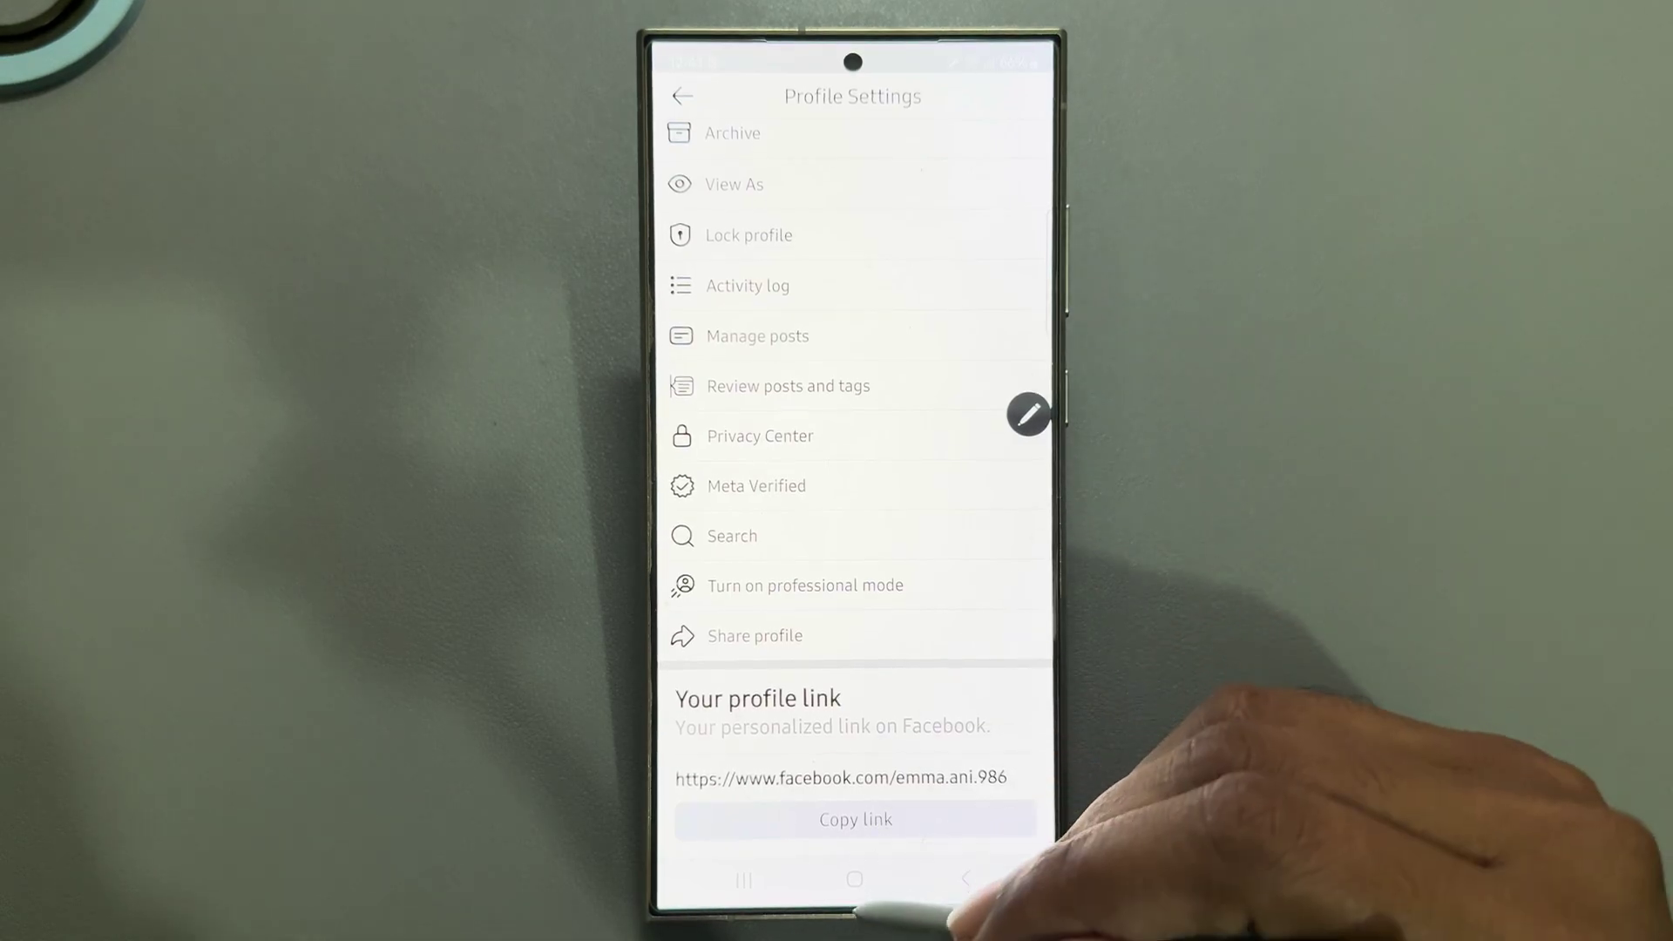
click(855, 878)
drag(810, 785, 994, 797)
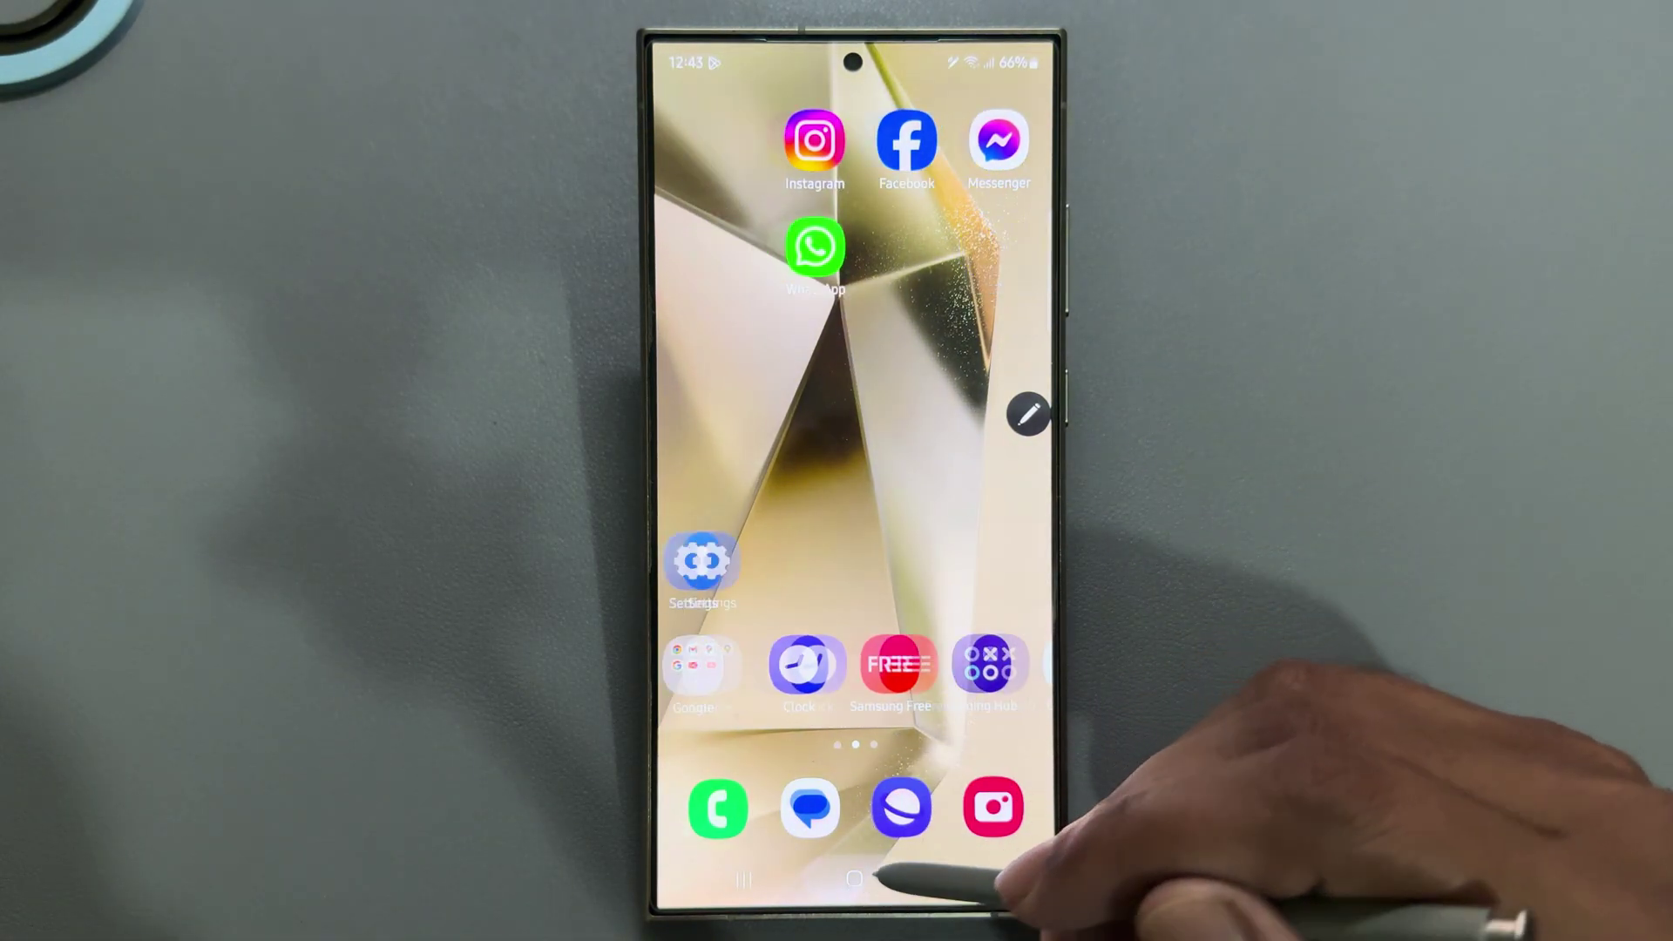
click(995, 667)
- Launch Chrome, go to the facebook.com suggestion, and switch it to Desktop site
click(815, 497)
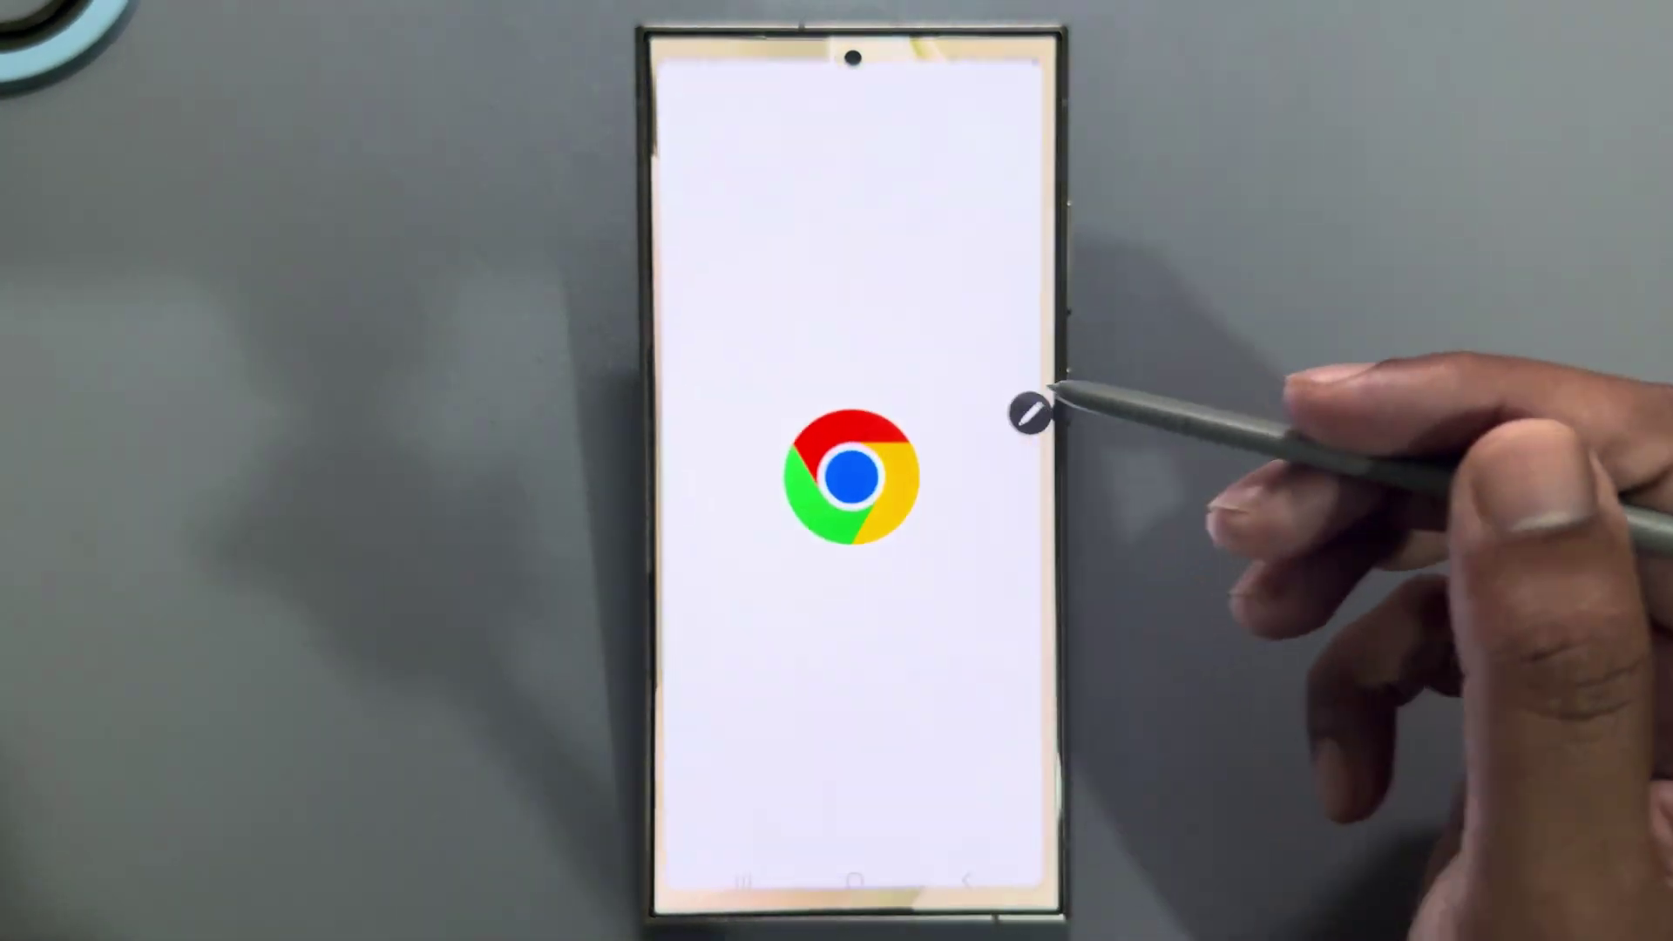
mouse_move(875, 248)
mouse_down()
mouse_move(967, 229)
mouse_move(922, 212)
mouse_up()
drag(915, 373, 979, 175)
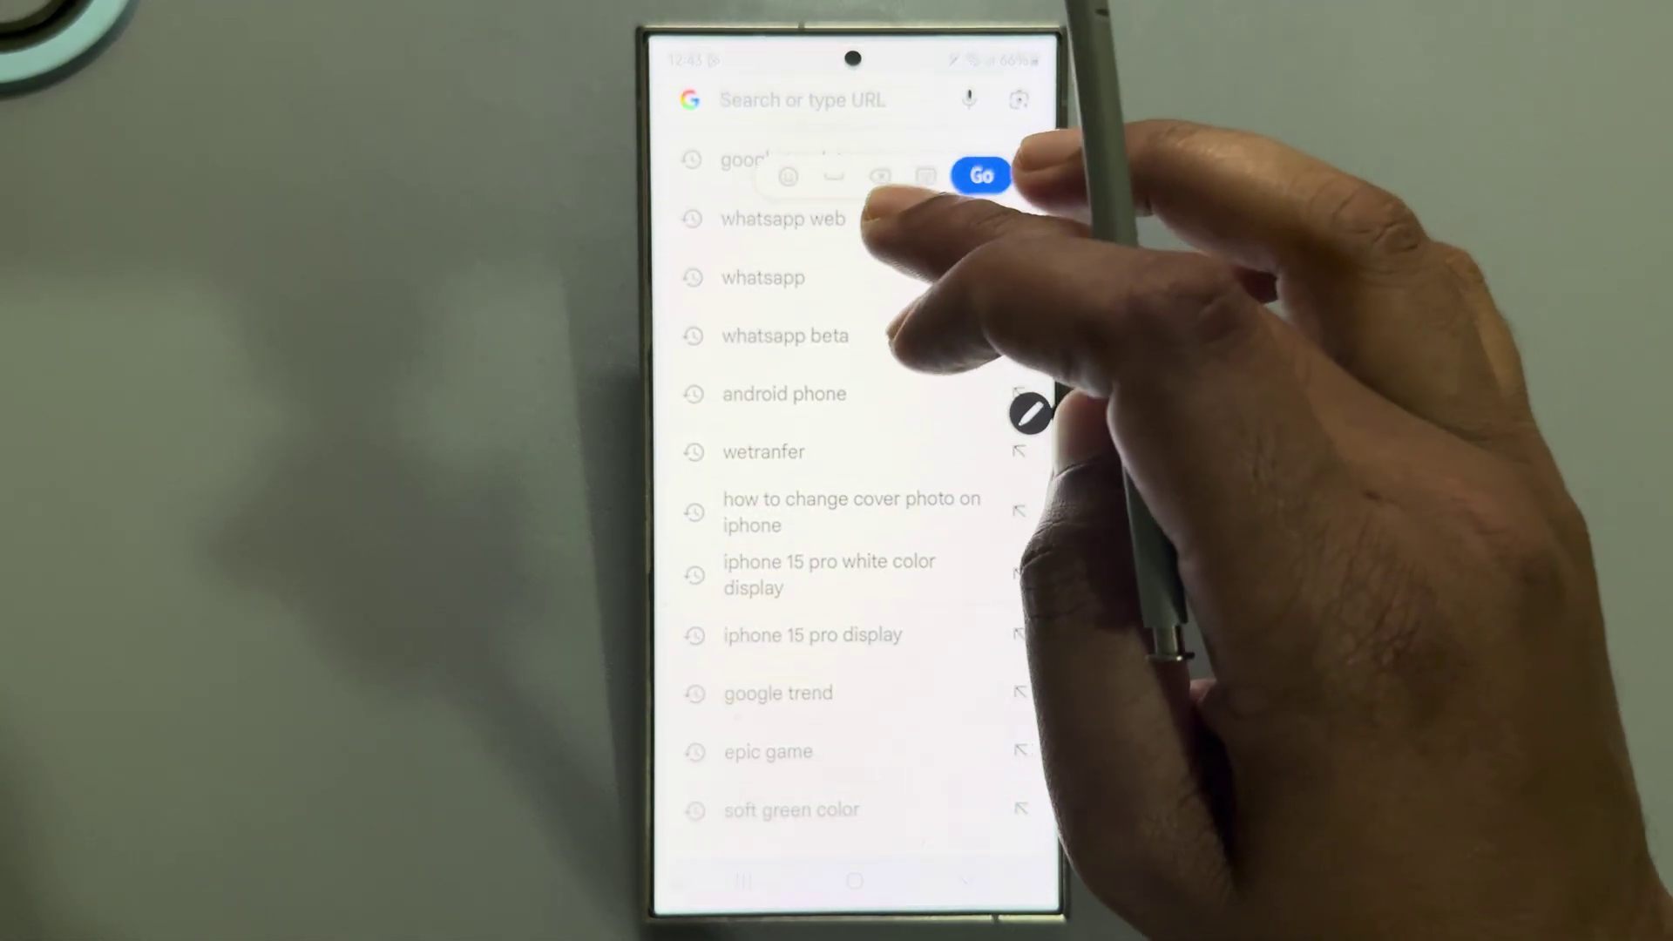
text(f)
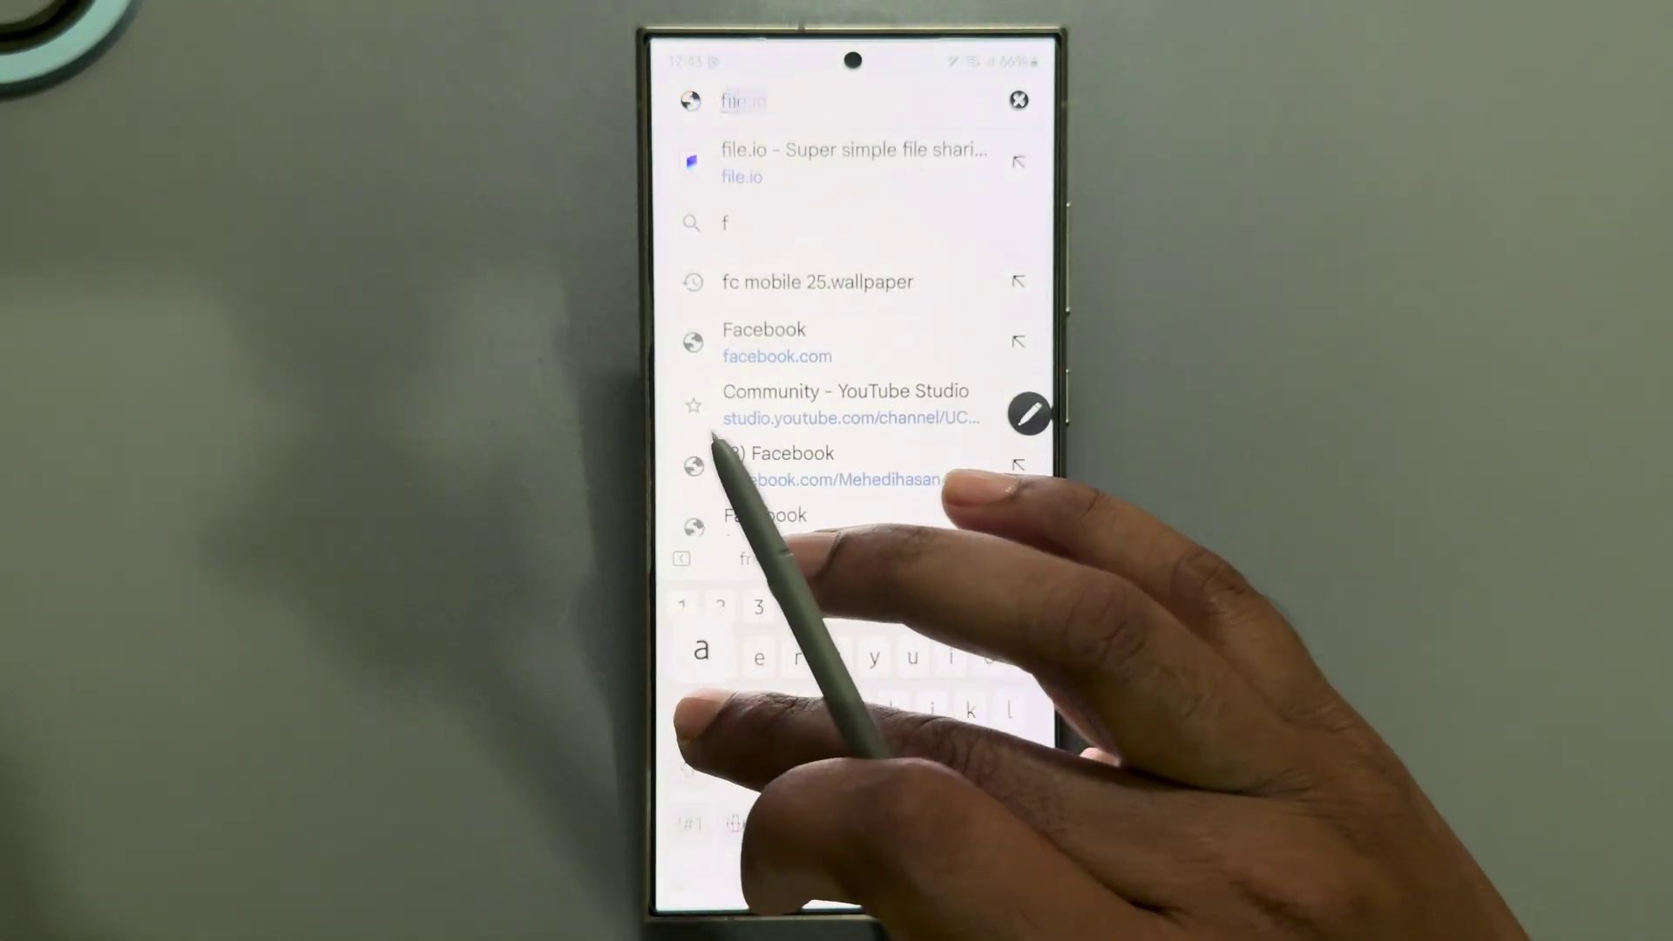
text(a)
click(785, 163)
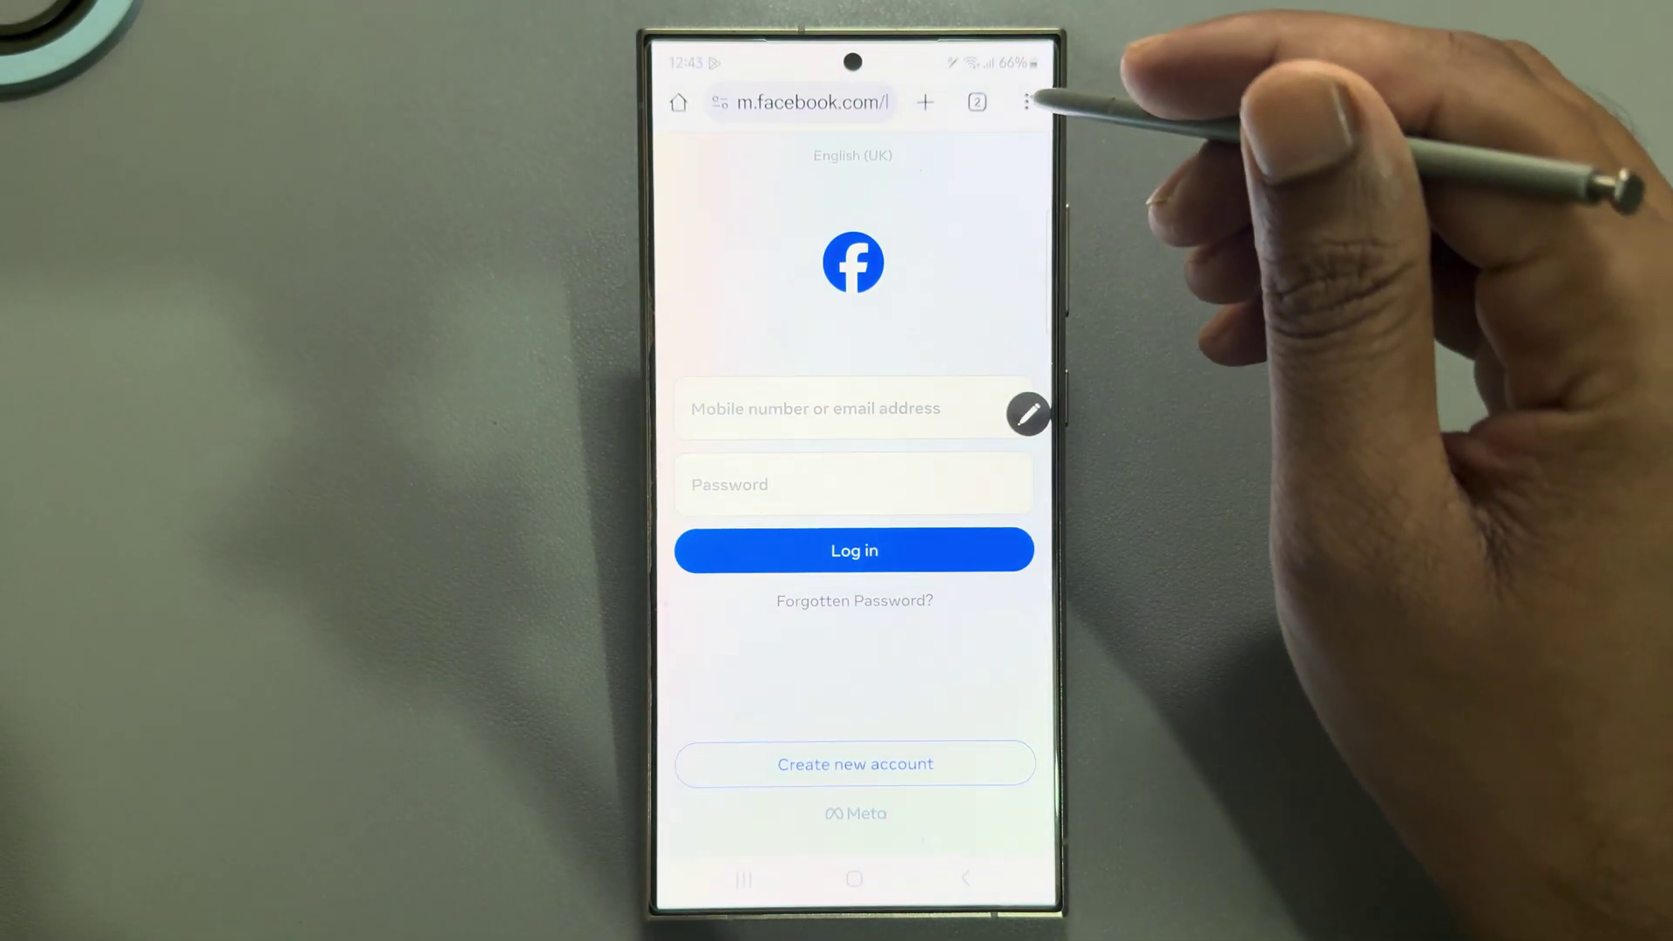
click(1026, 102)
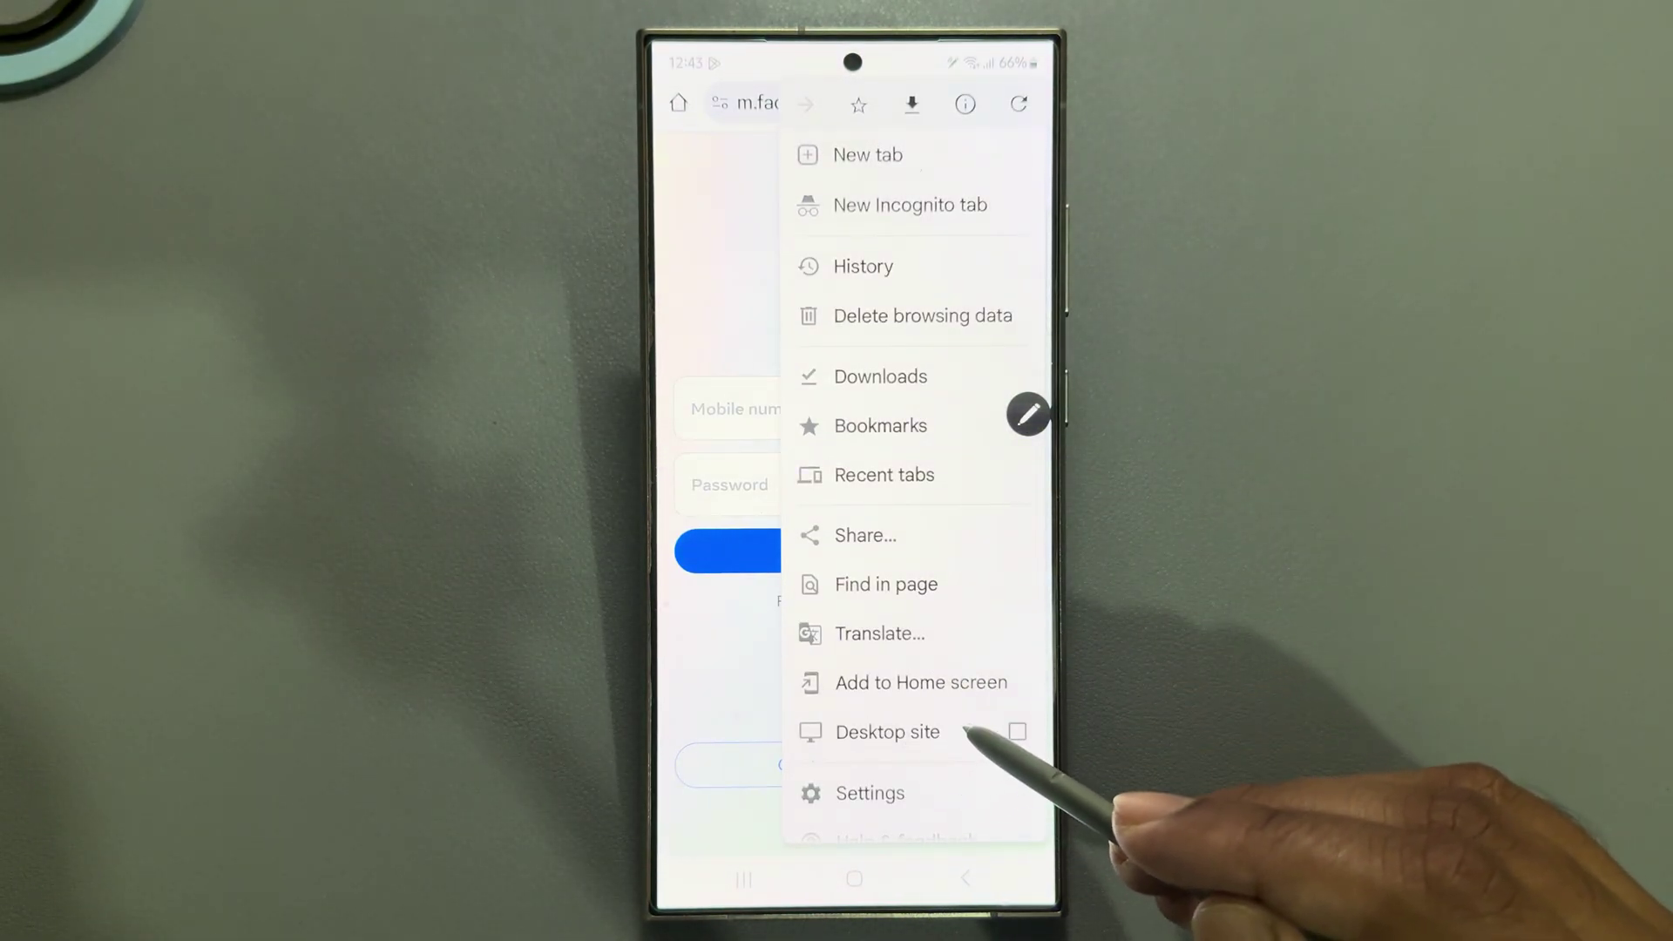
click(941, 732)
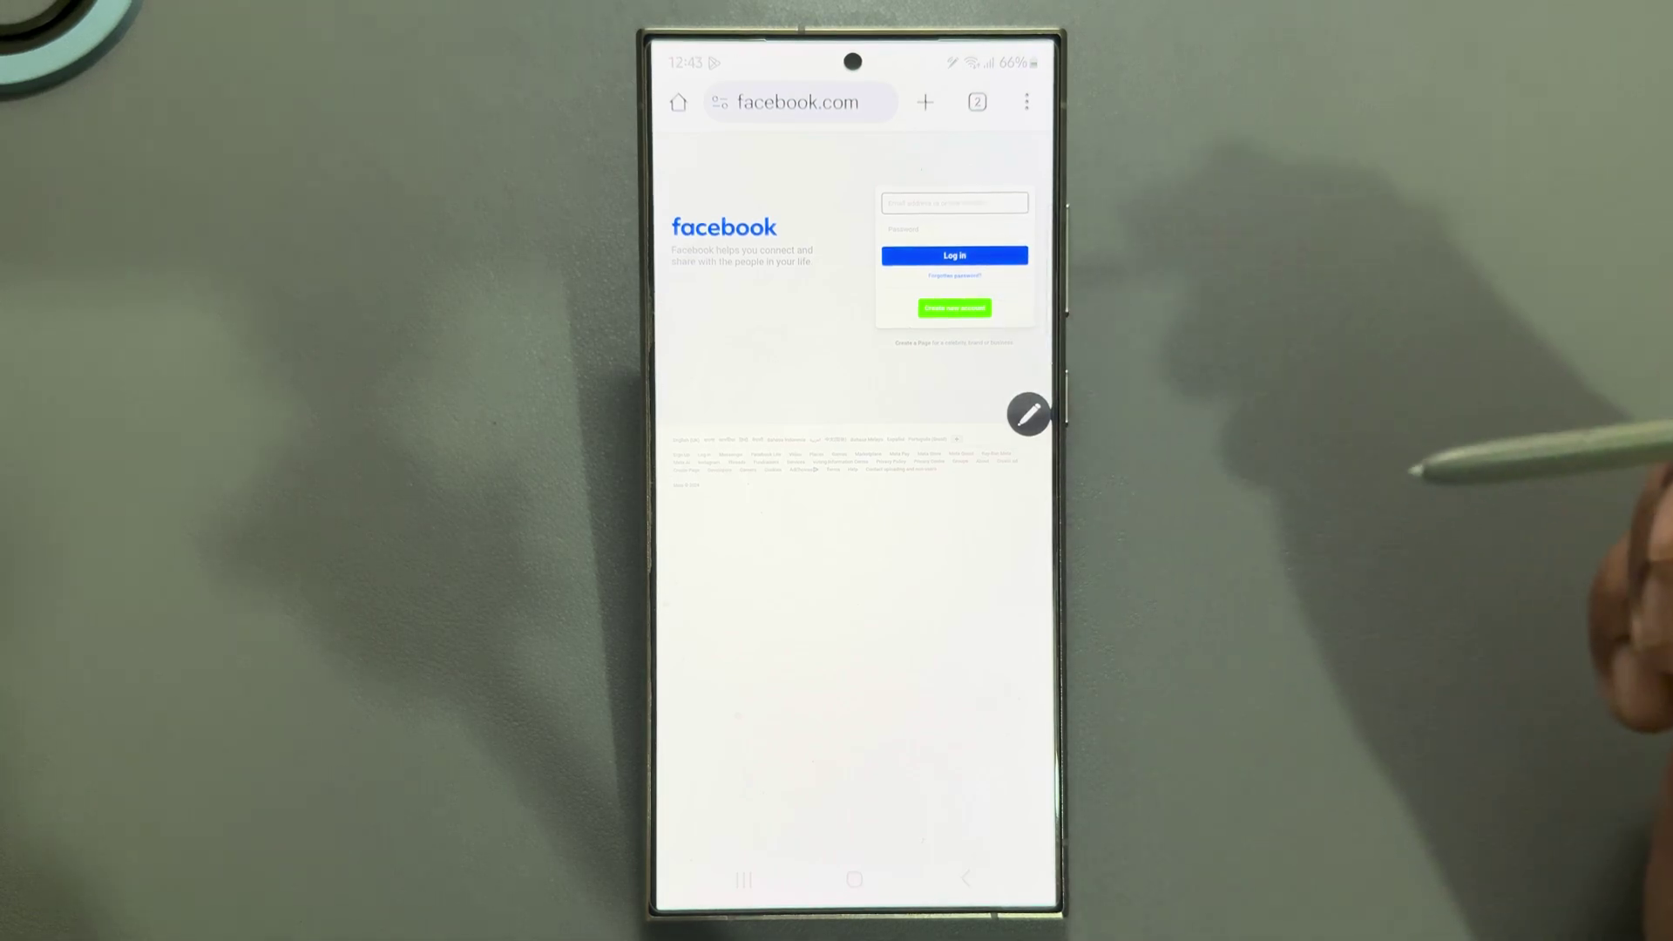